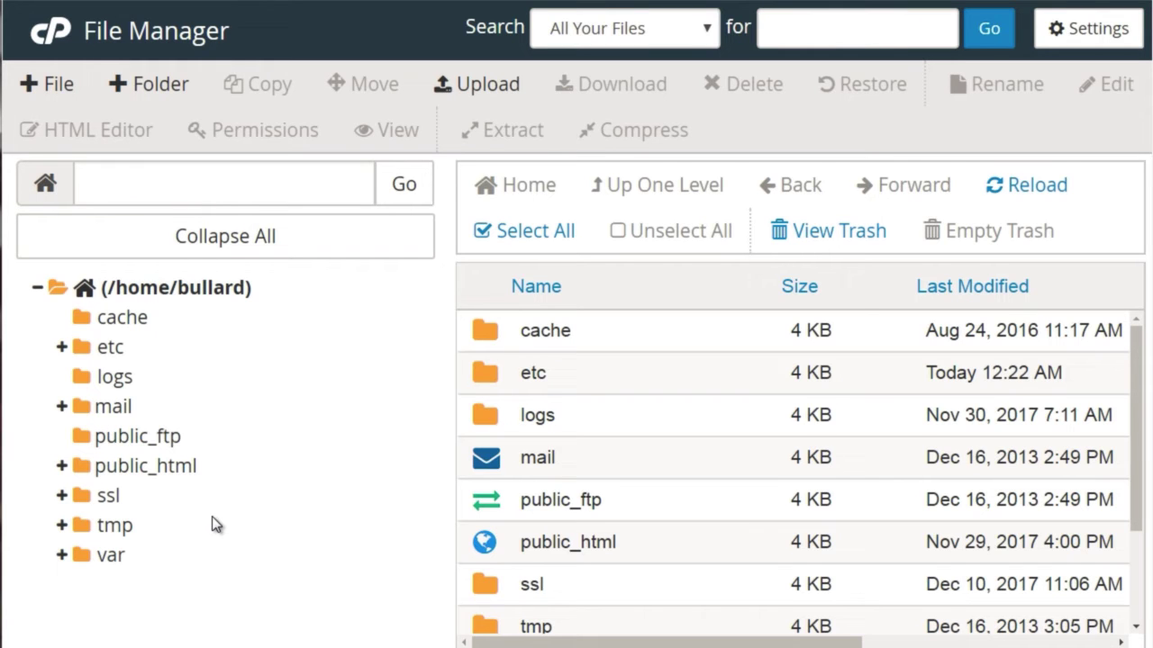
Open public_html and scroll through its WordPress folders and files like license.txt
left_click(166, 471)
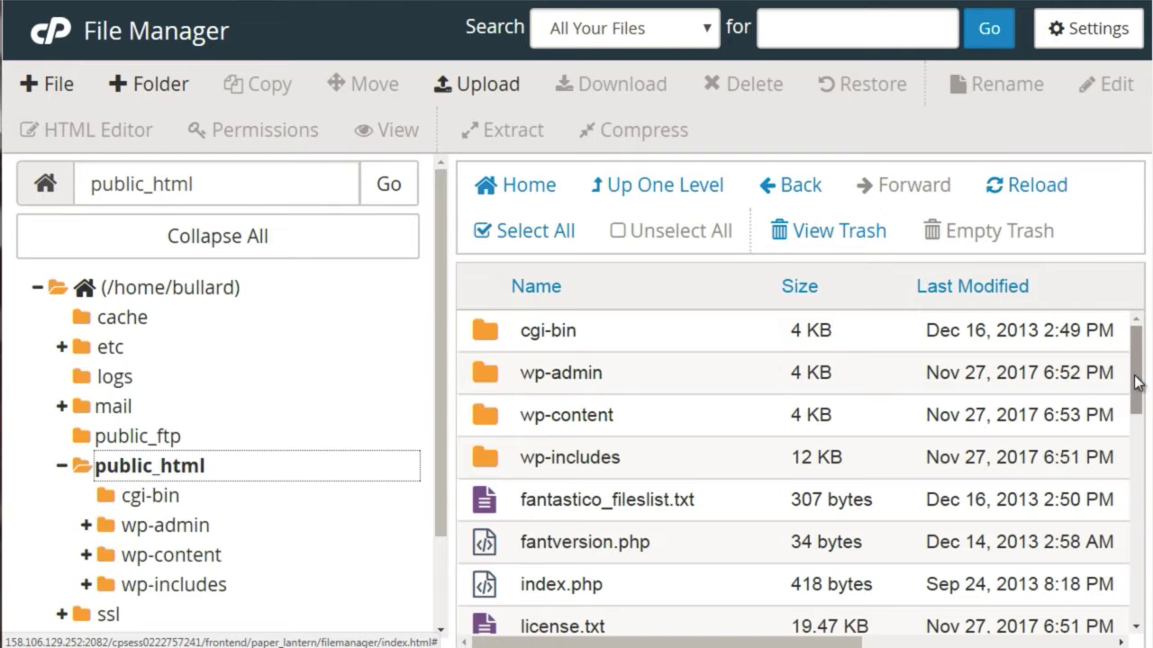
left_click_drag(1136, 382, 1133, 394)
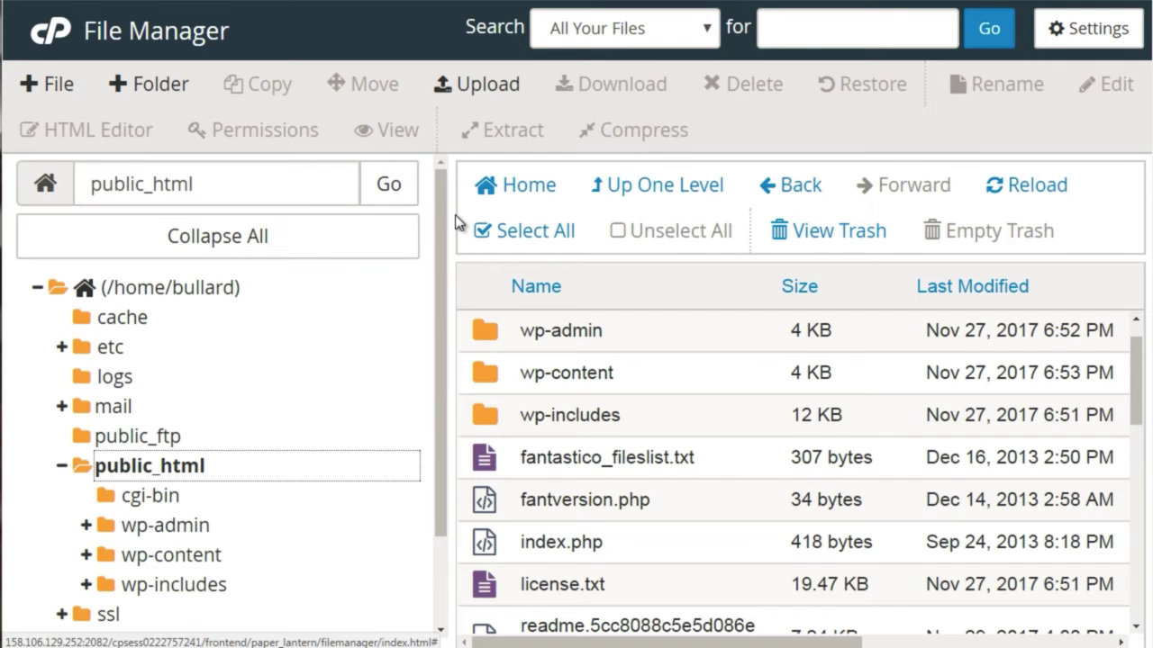
Add a folder named 'newfolder' to public_html and open it, showing it empty
left_click(162, 87)
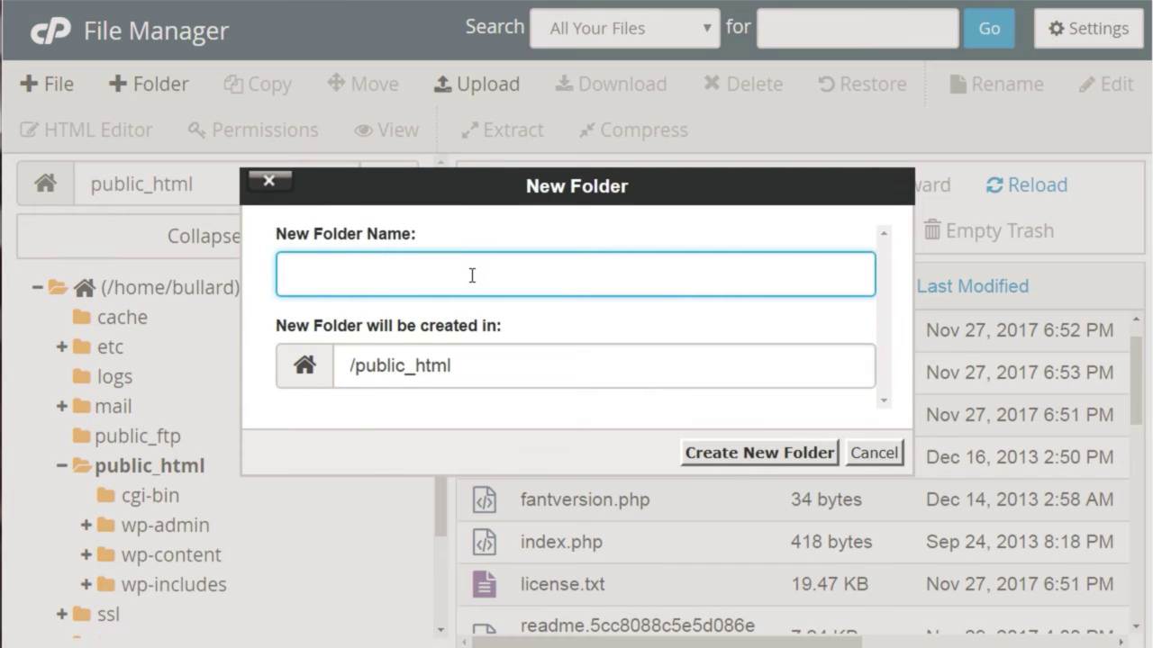
type("newfolde")
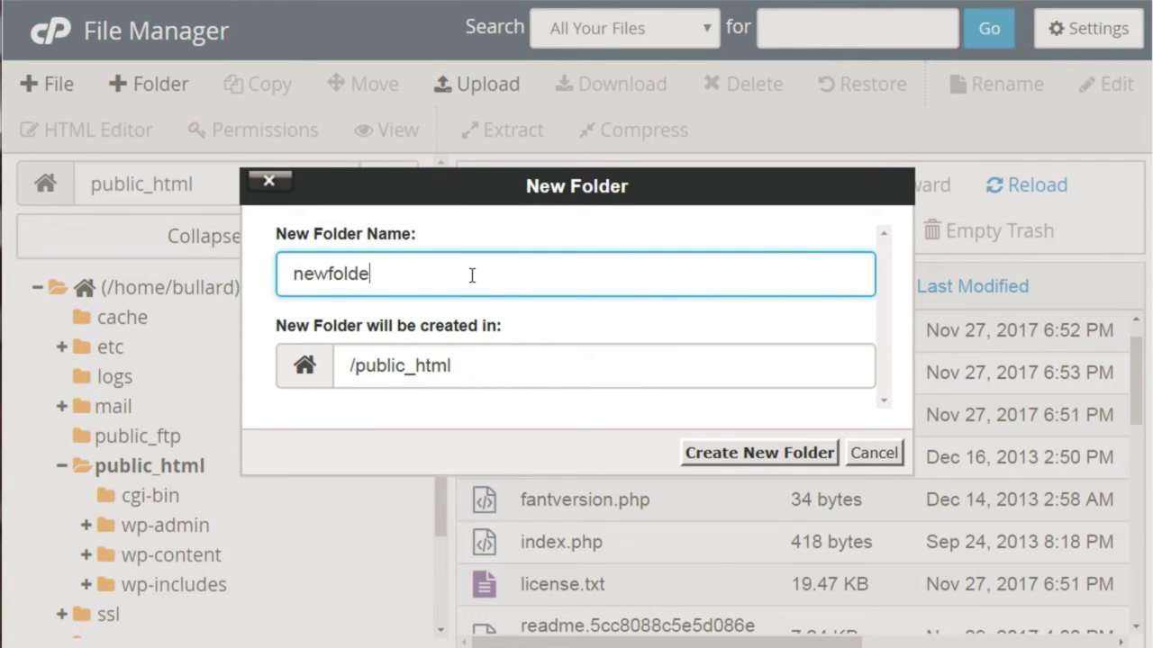
type("r")
left_click(776, 456)
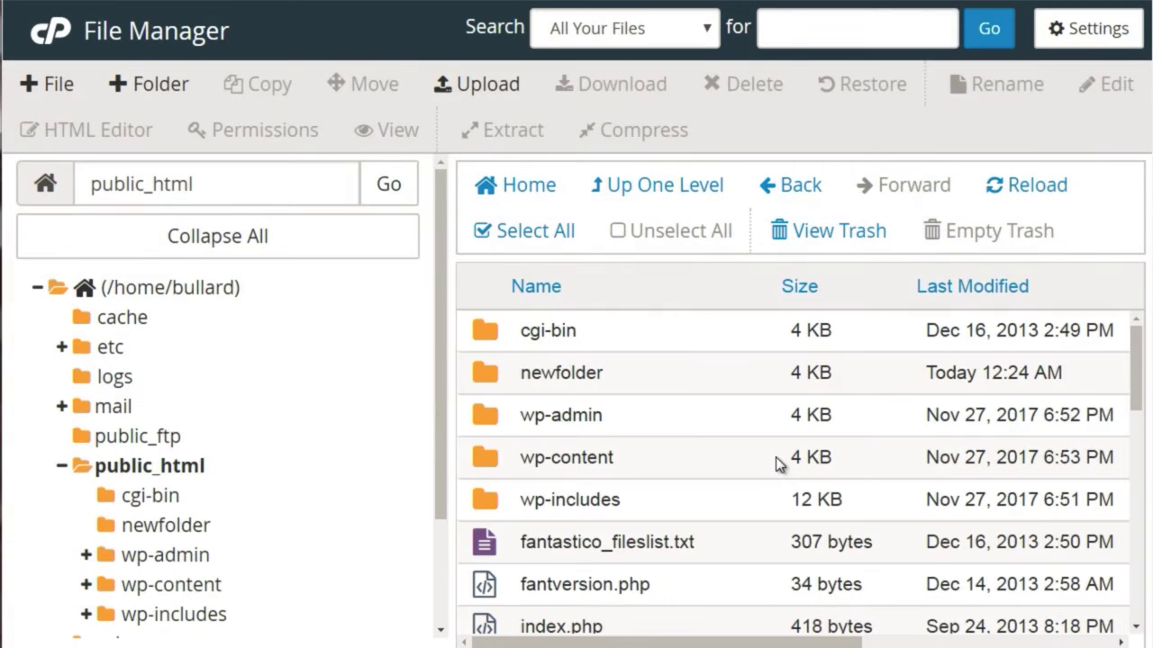
left_click(724, 383)
double_click(724, 384)
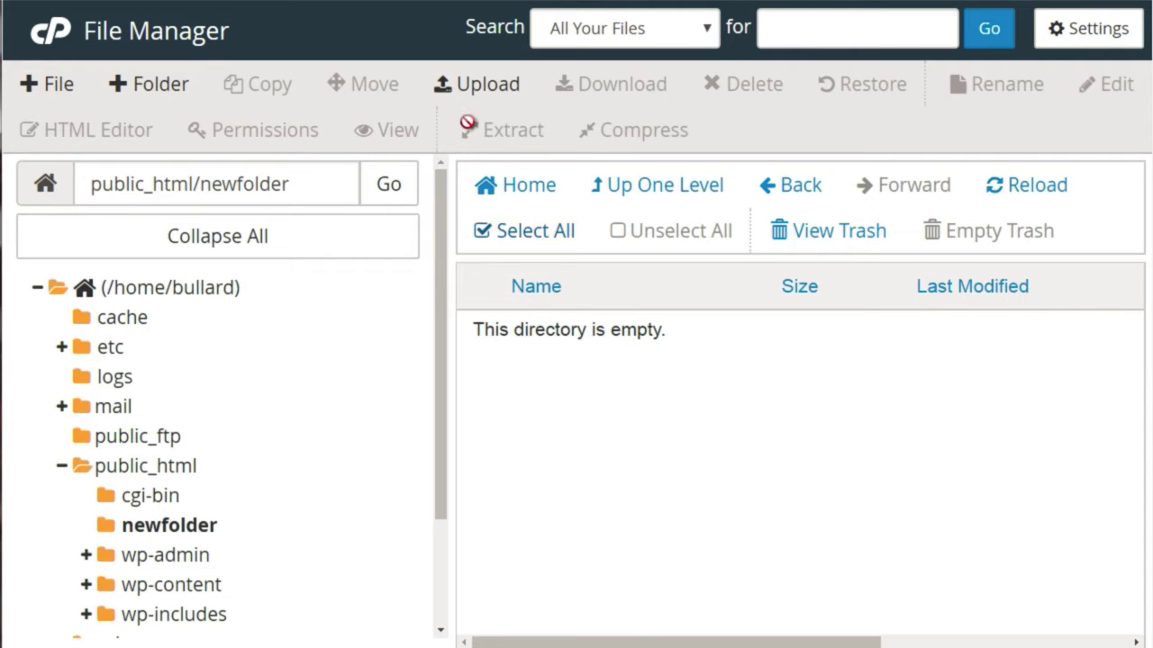
Upload check.png into newfolder and return to the folder's listing
left_click(466, 91)
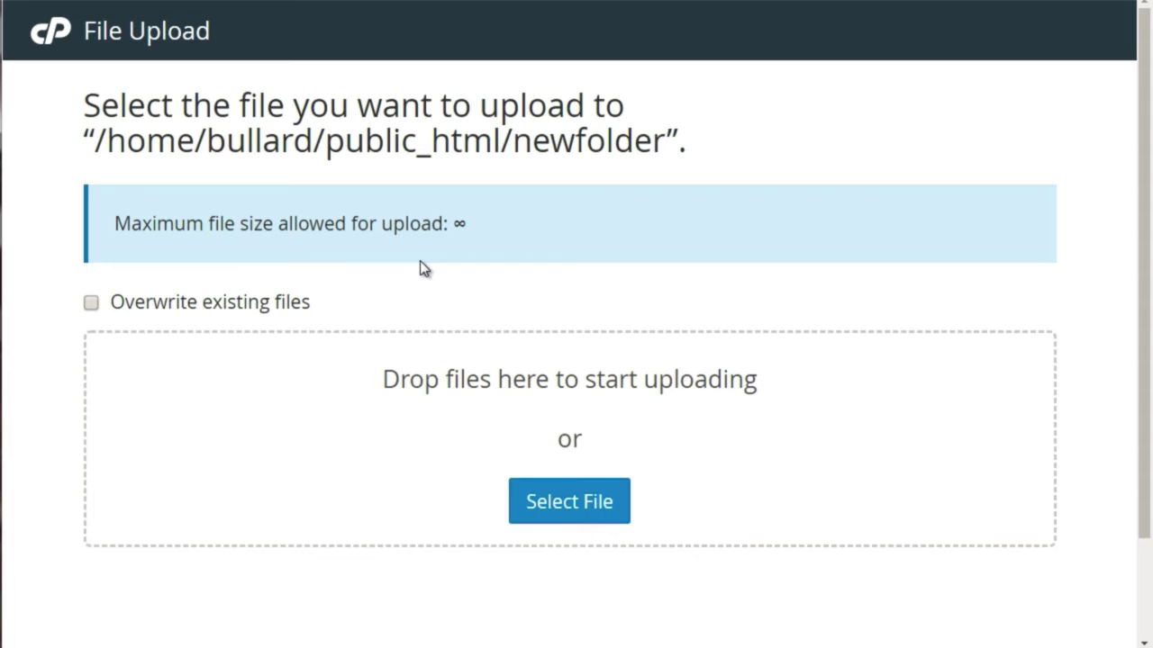
left_click(570, 513)
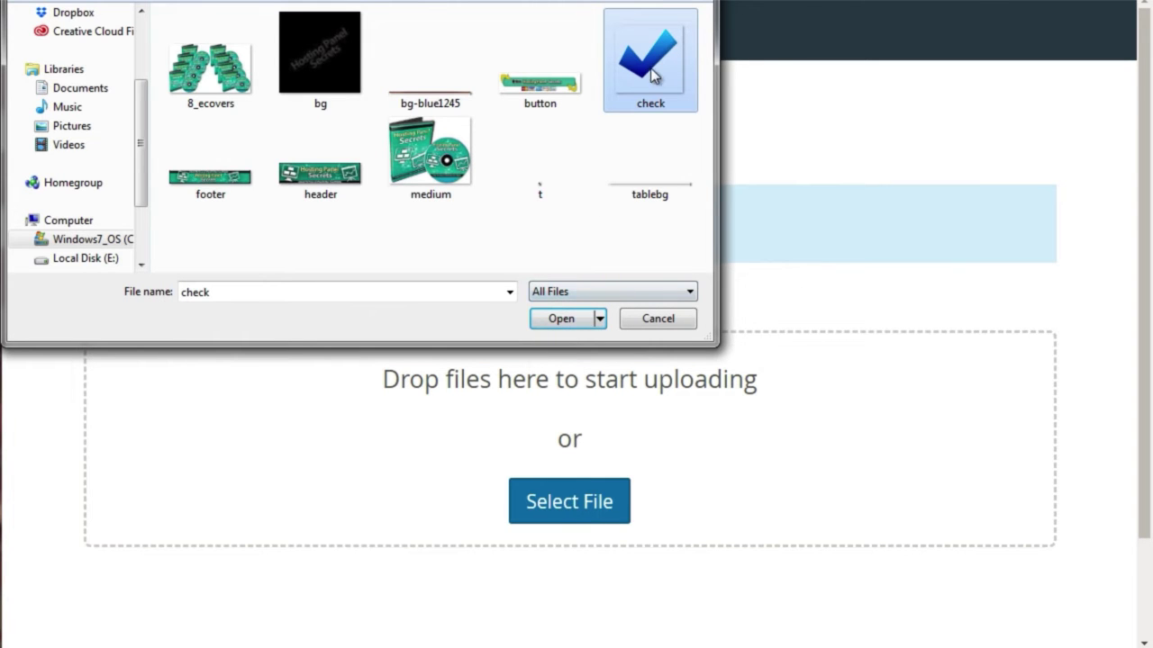
left_click(561, 318)
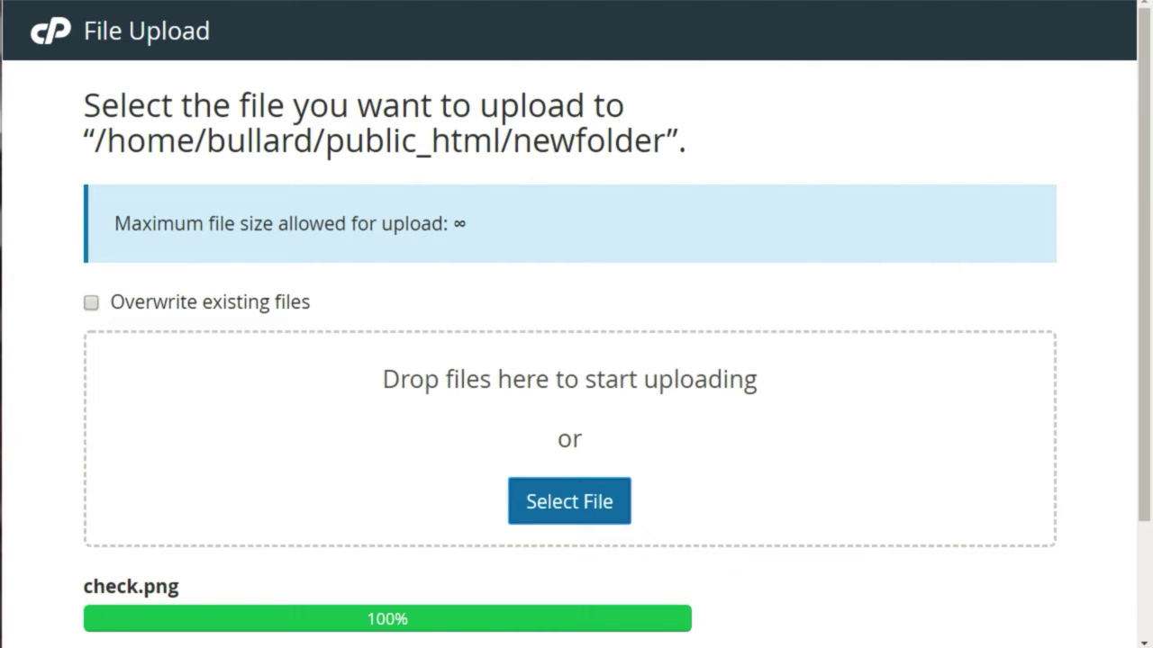
scroll(1142, 189, "down", 3)
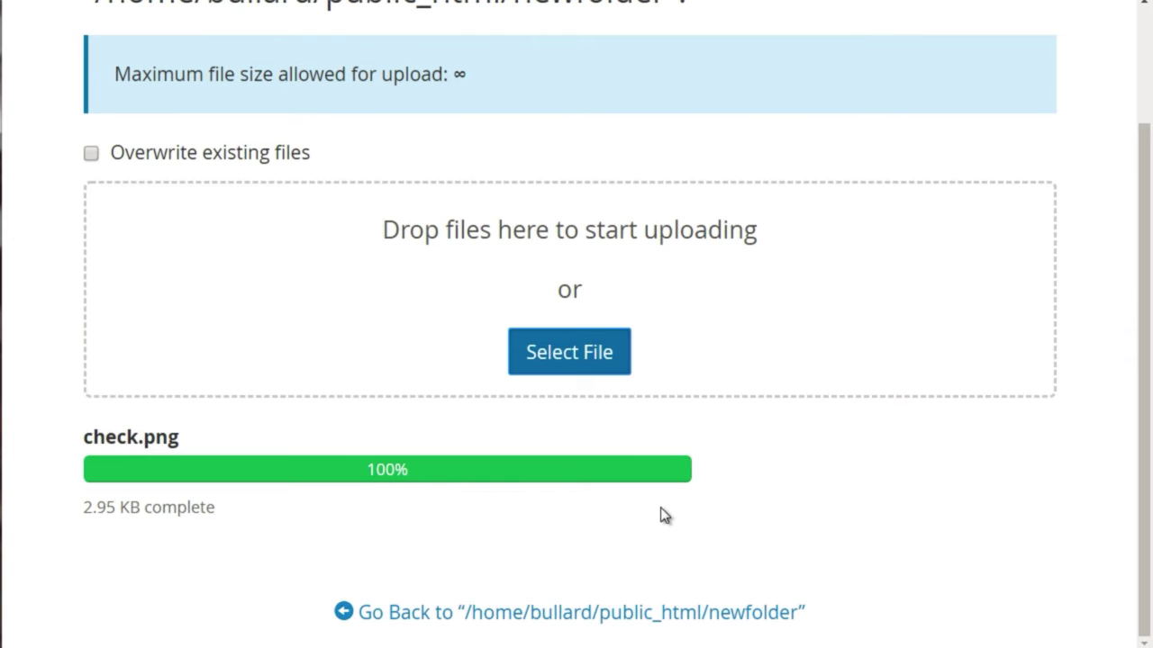
left_click(463, 620)
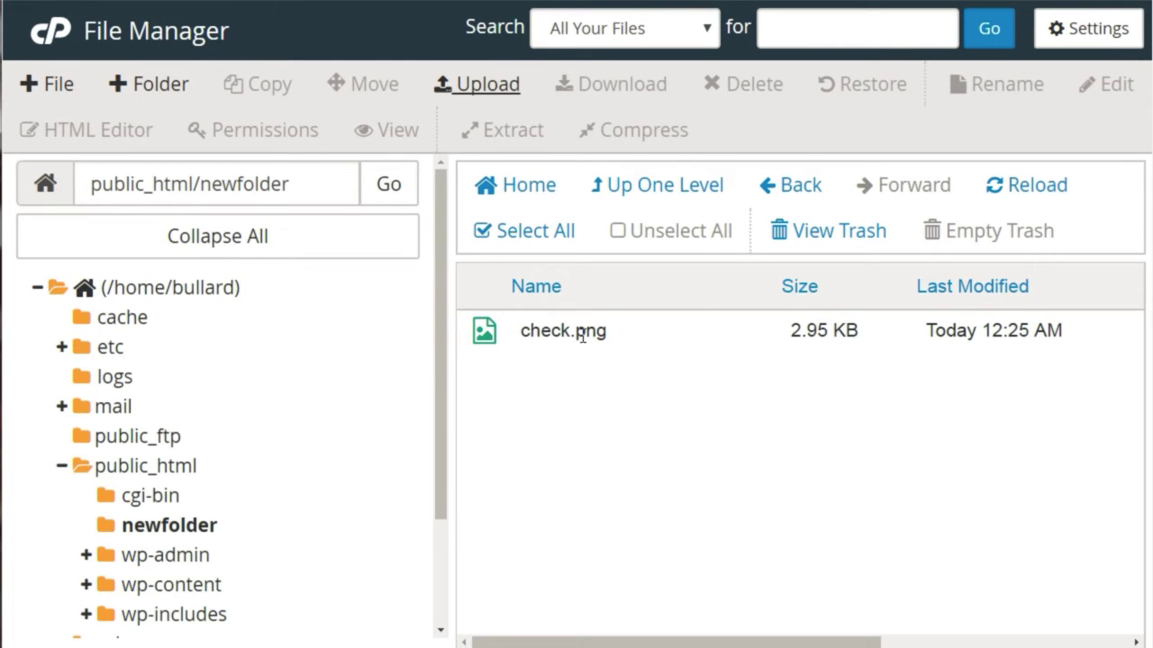
Select check.png in newfolder and download it to the computer
left_click(582, 336)
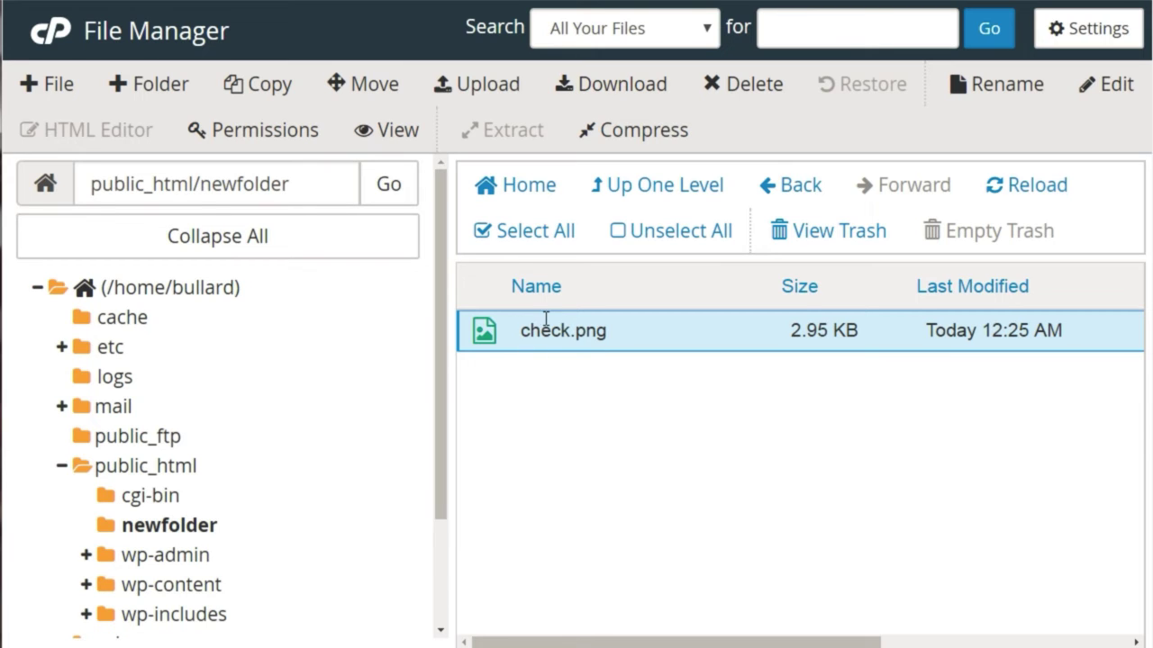
left_click(611, 88)
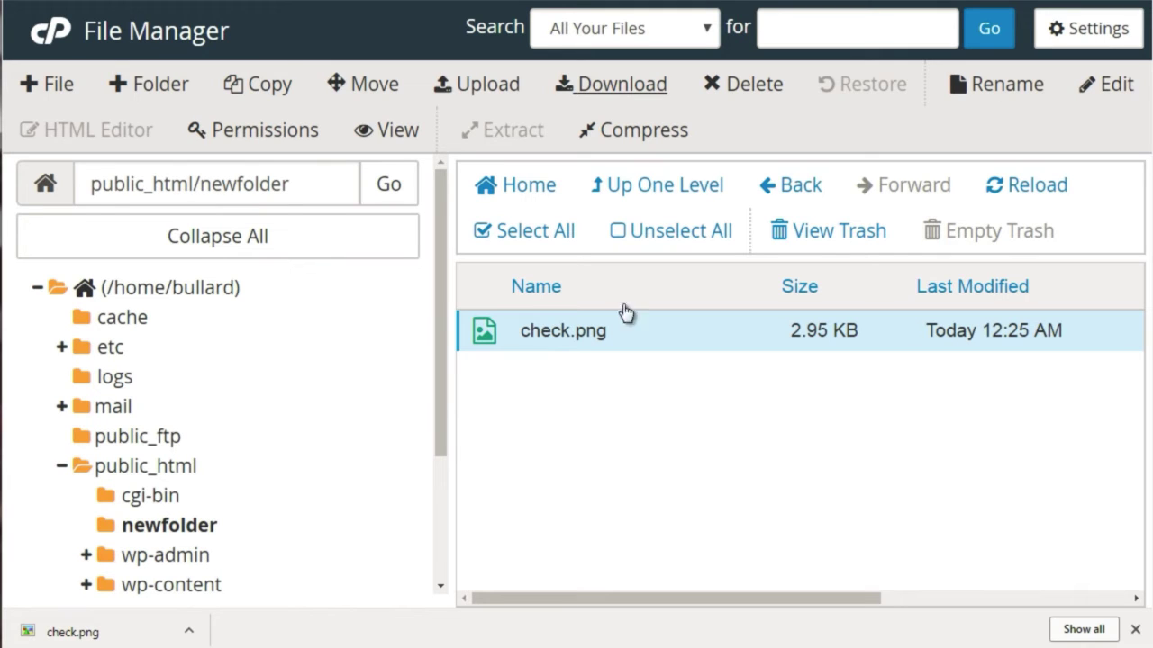
Compress check.png into a Zip archive check.png.zip, then download the zip
left_click(638, 133)
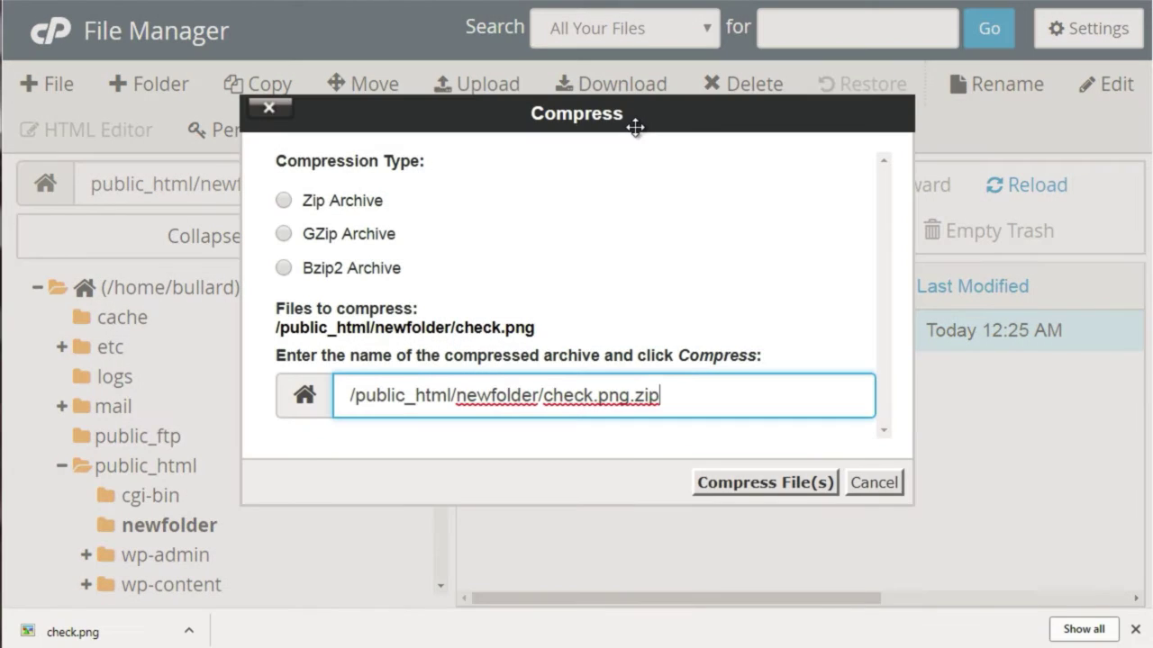
left_click(339, 200)
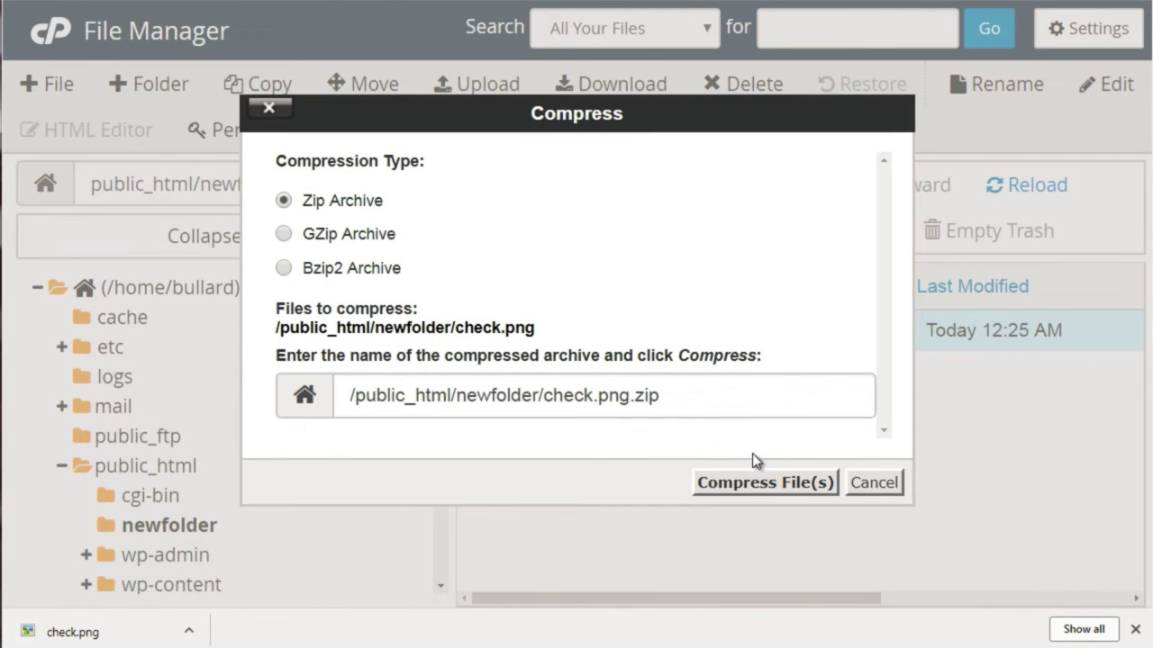
left_click(759, 483)
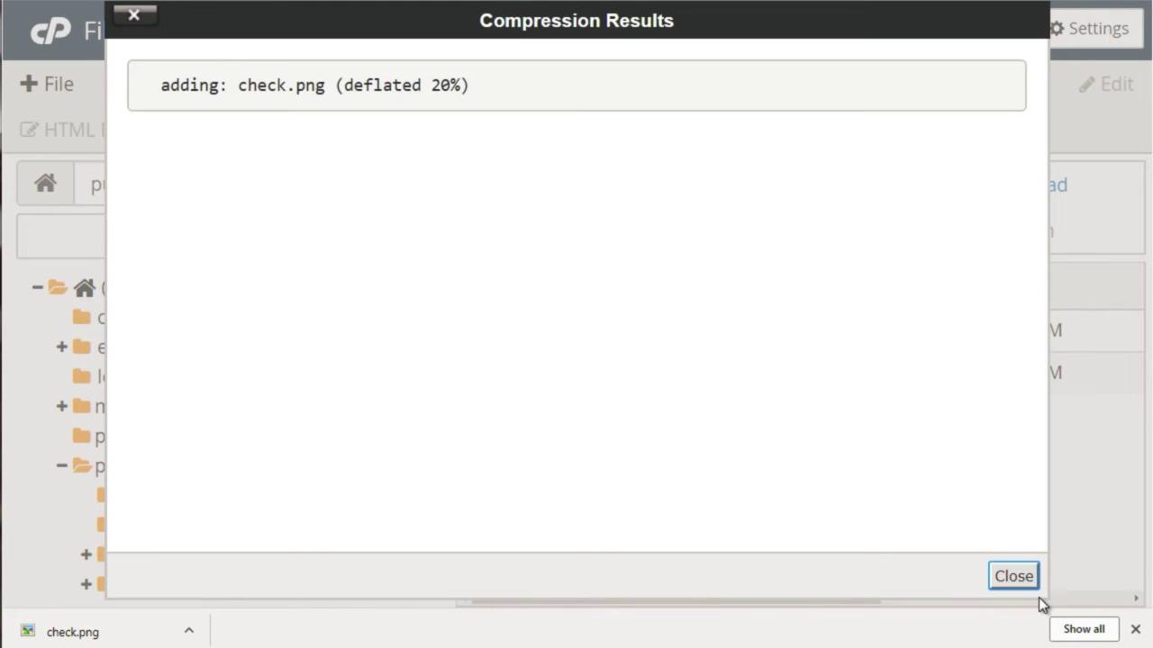
left_click(1024, 576)
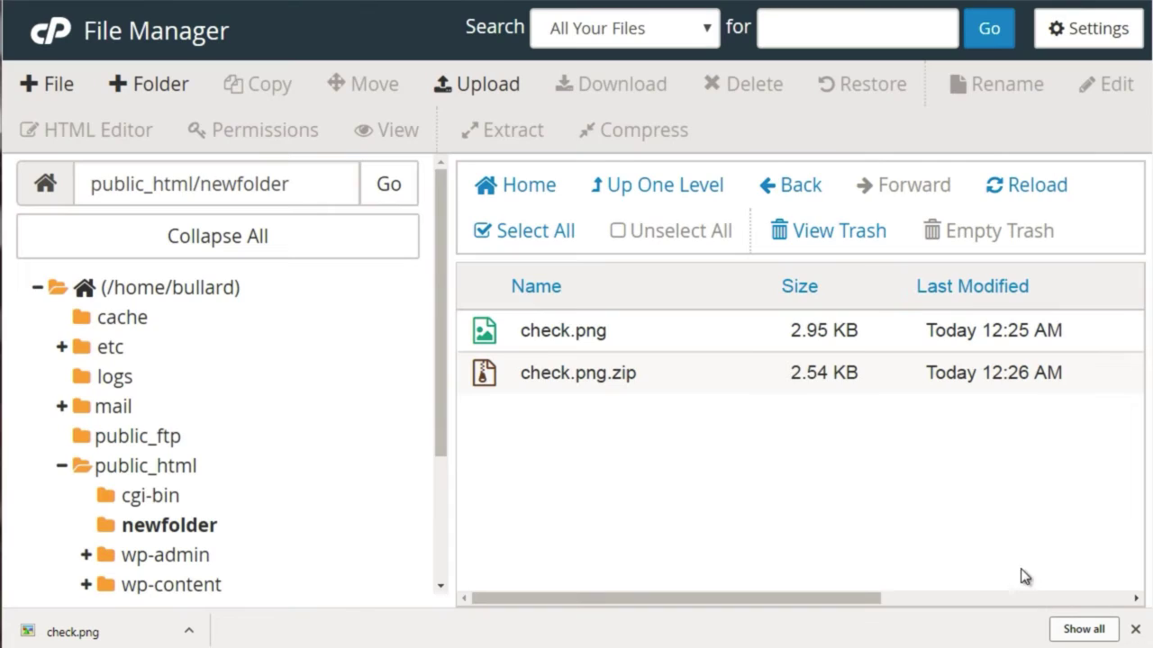
left_click(637, 373)
left_click(589, 84)
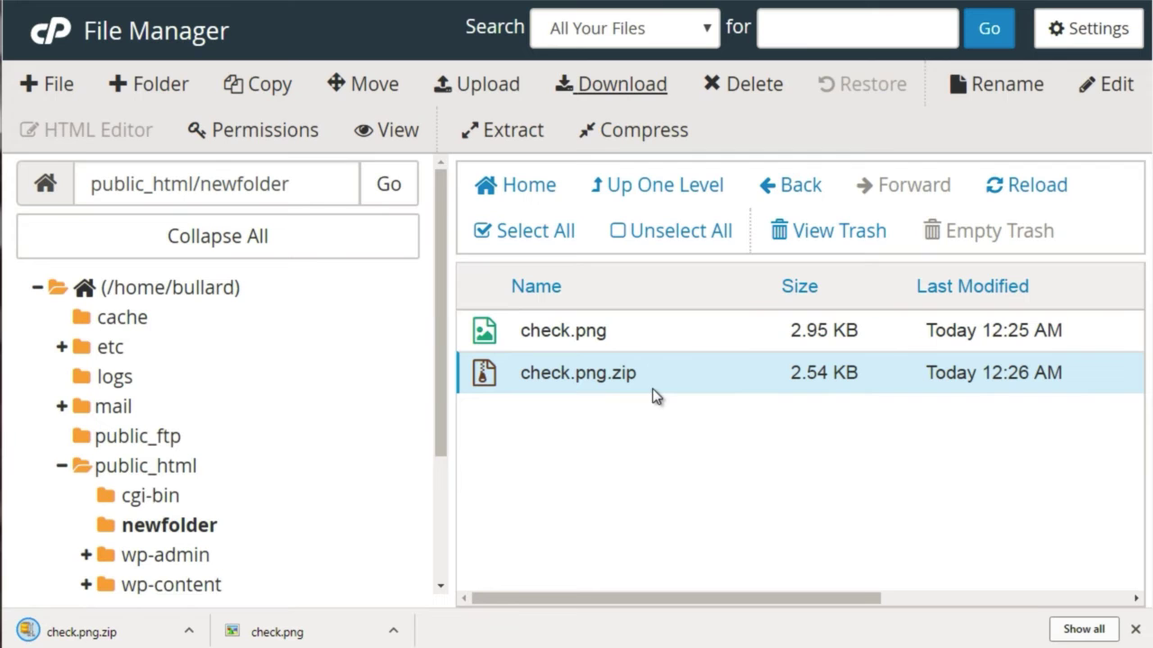
left_click(747, 84)
left_click(624, 316)
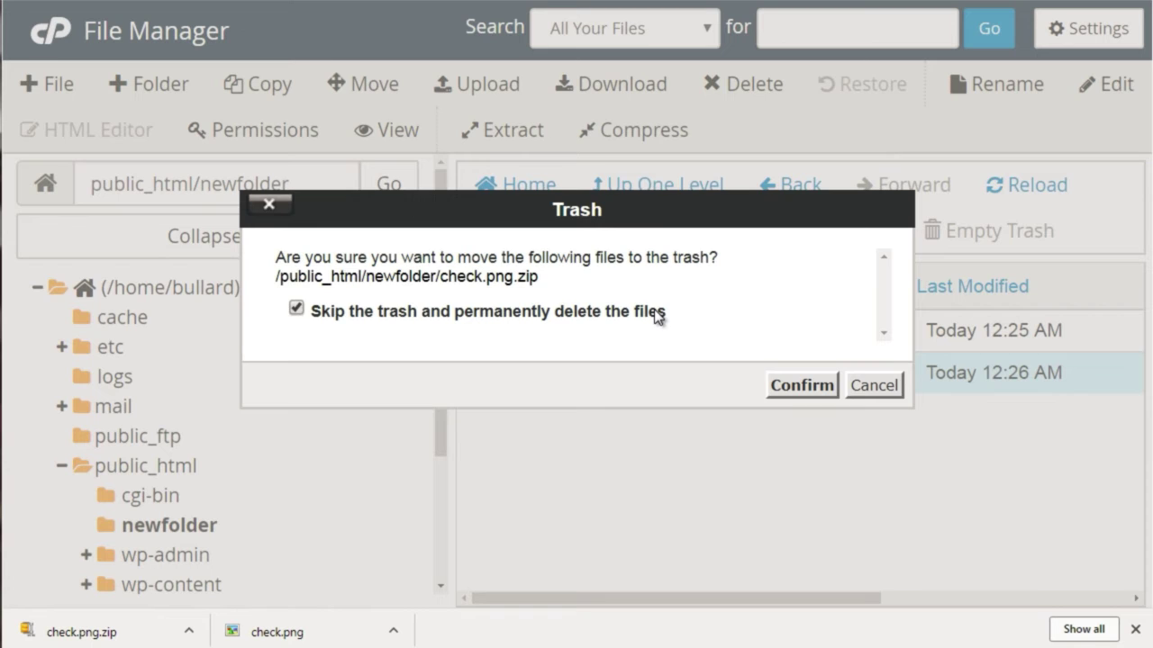
left_click(656, 315)
left_click(804, 390)
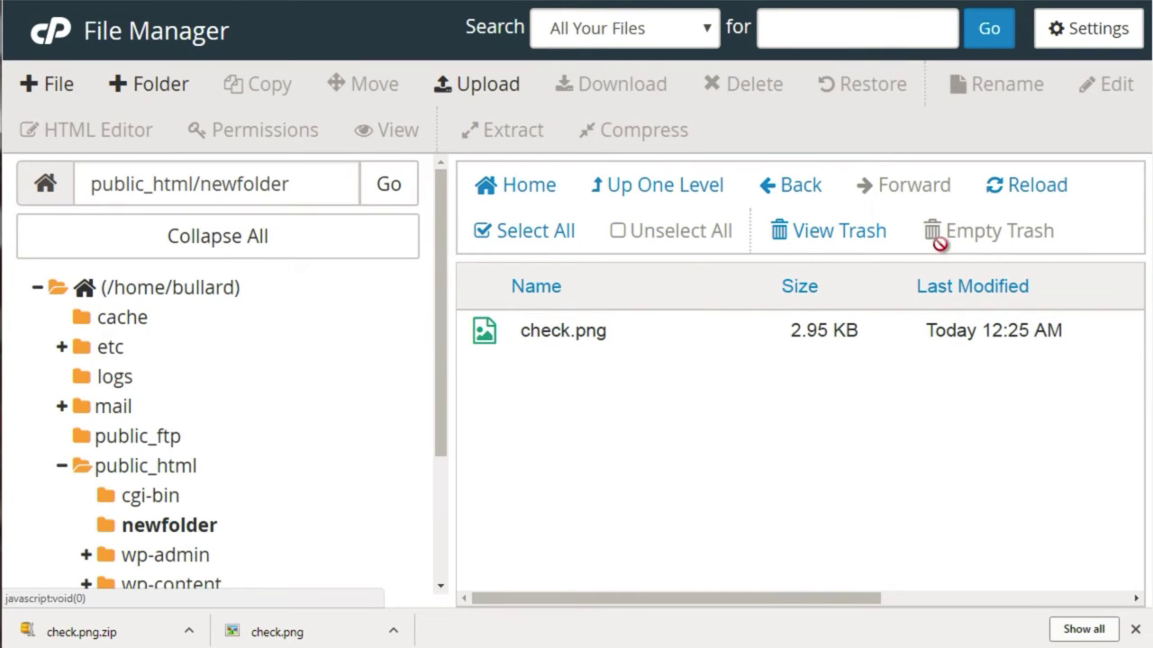
left_click_drag(439, 366, 440, 441)
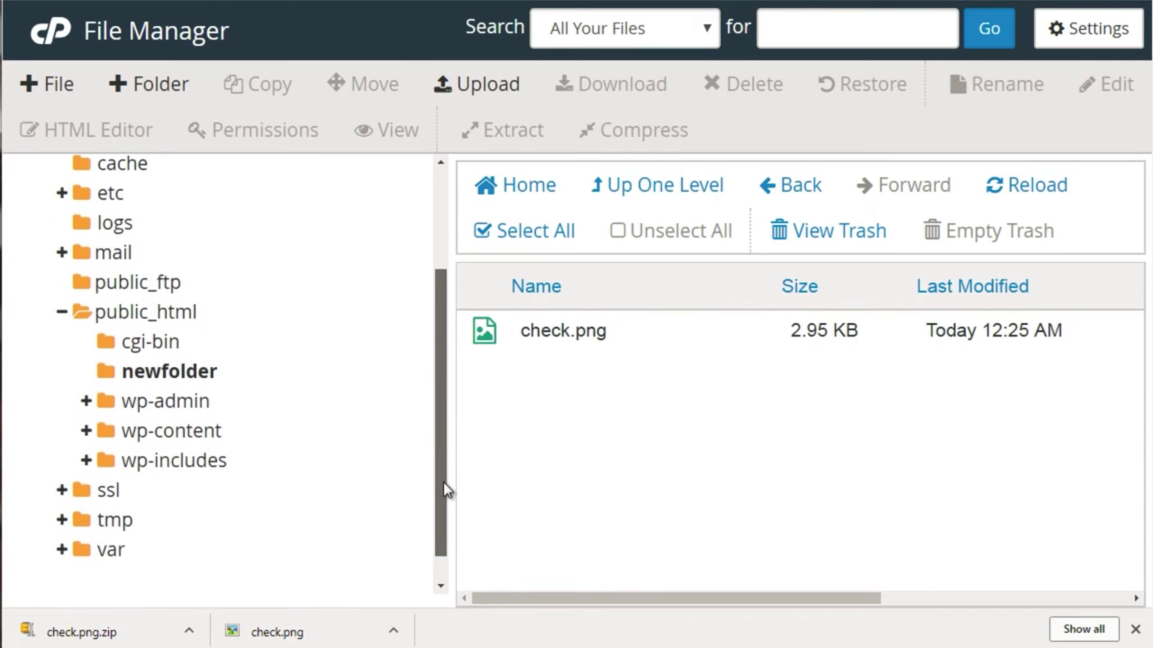
left_click(675, 335)
left_click(1009, 83)
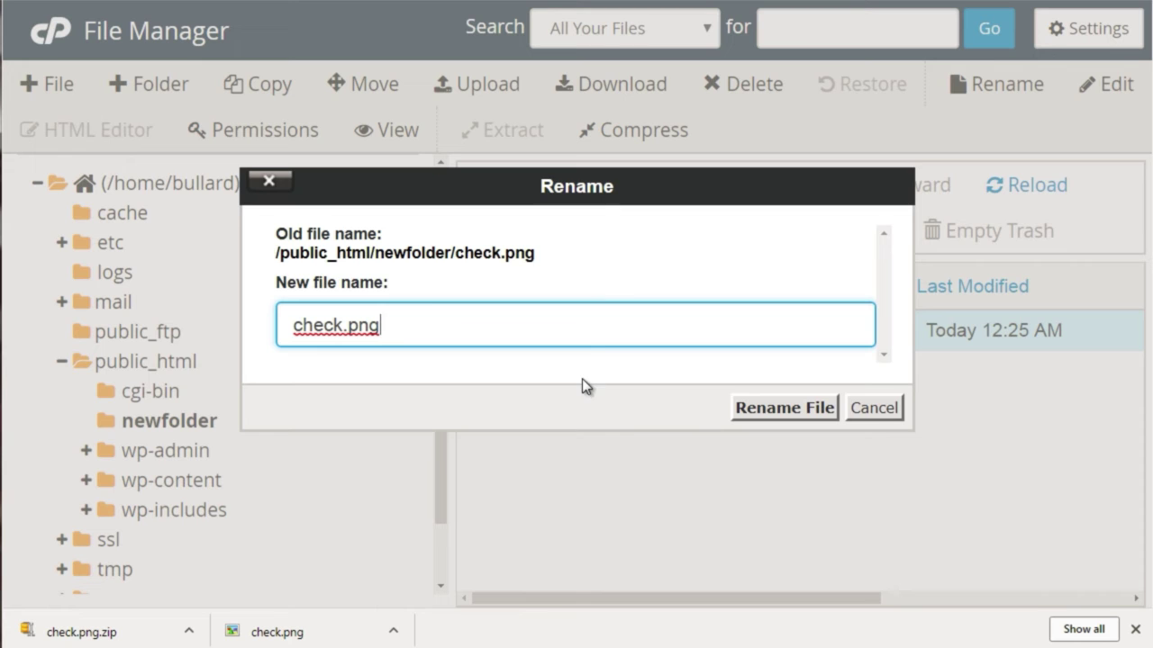
left_click(864, 413)
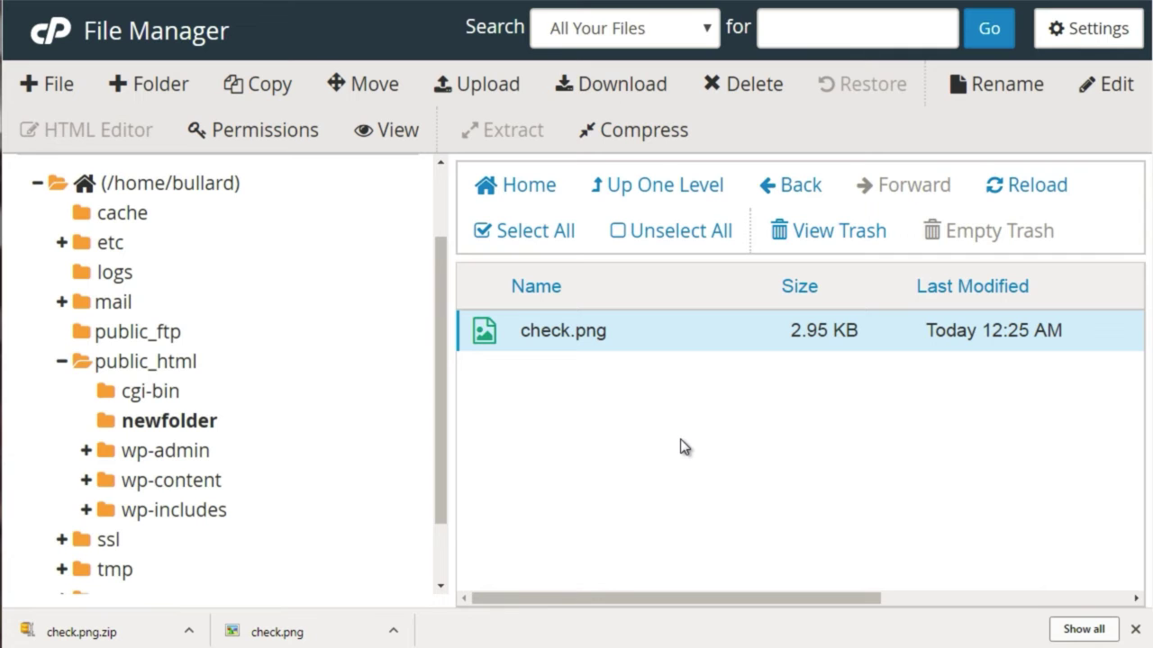
left_click(1105, 85)
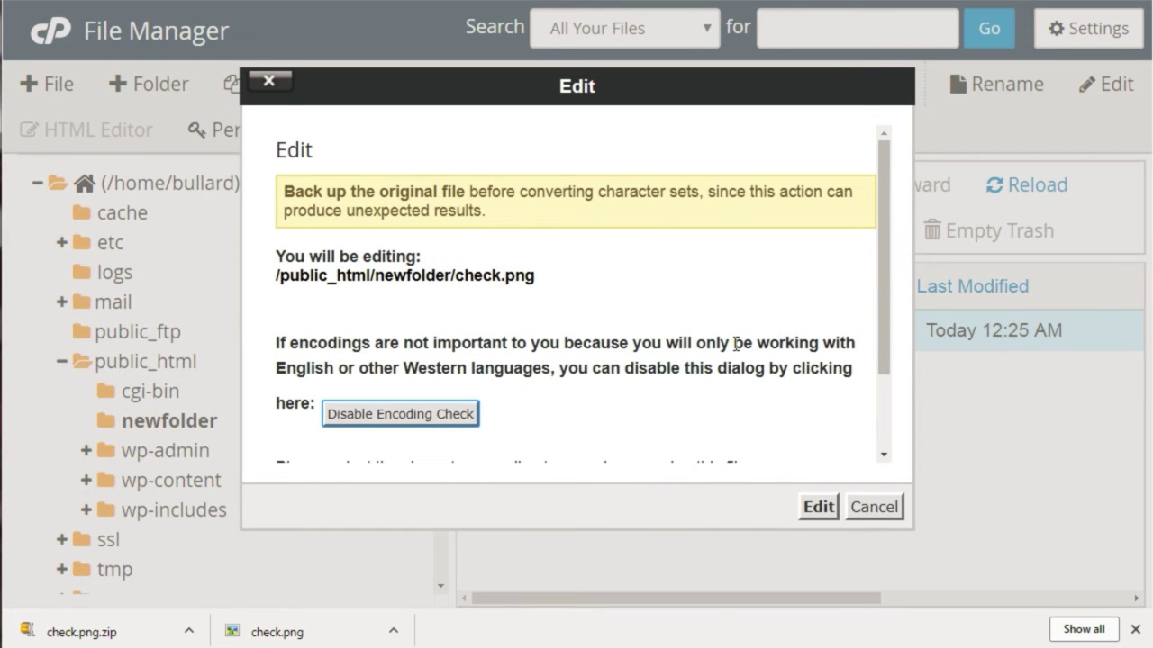
left_click(874, 507)
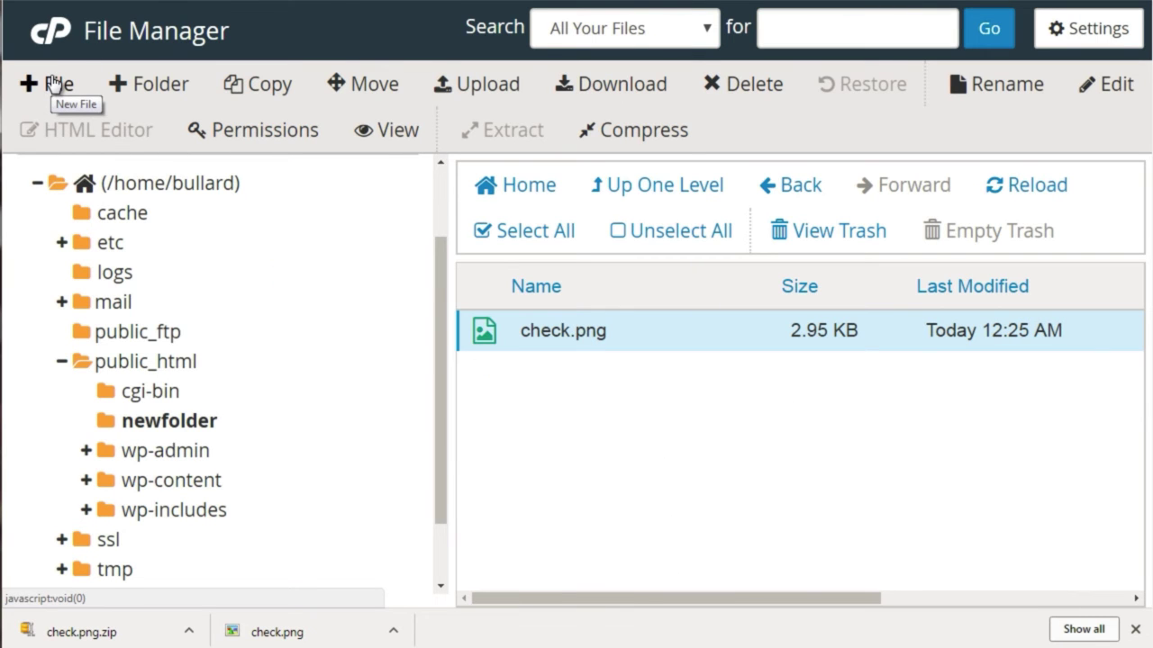
Create a new empty file named file.txt in newfolder
left_click(54, 84)
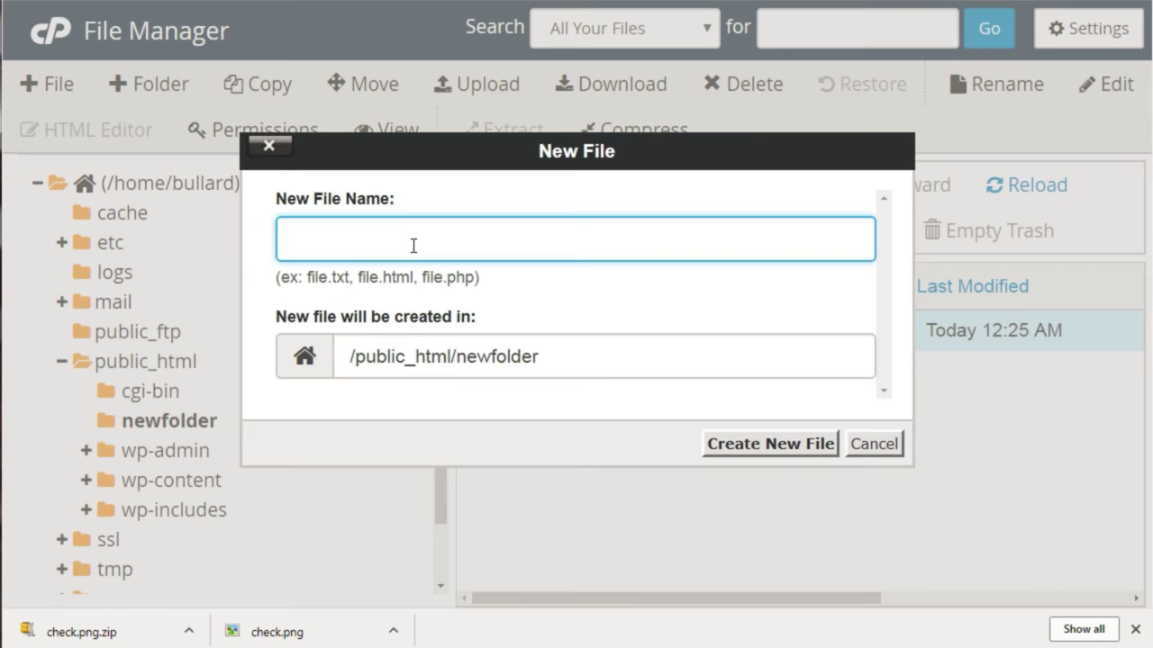
type("file.t")
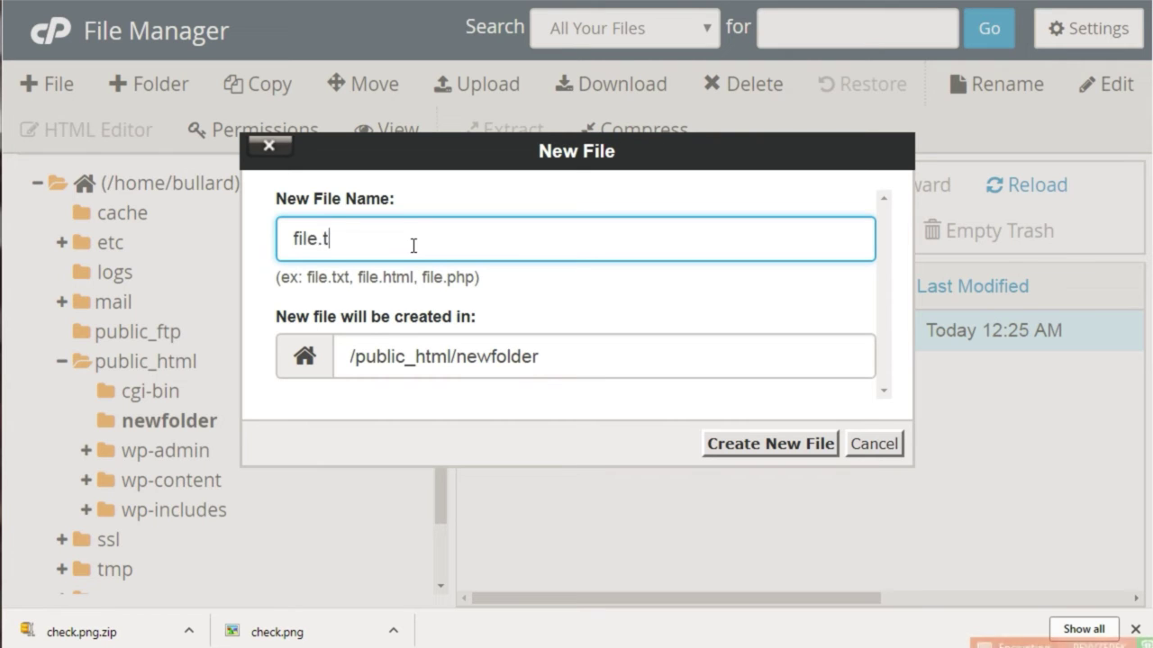
type("xt")
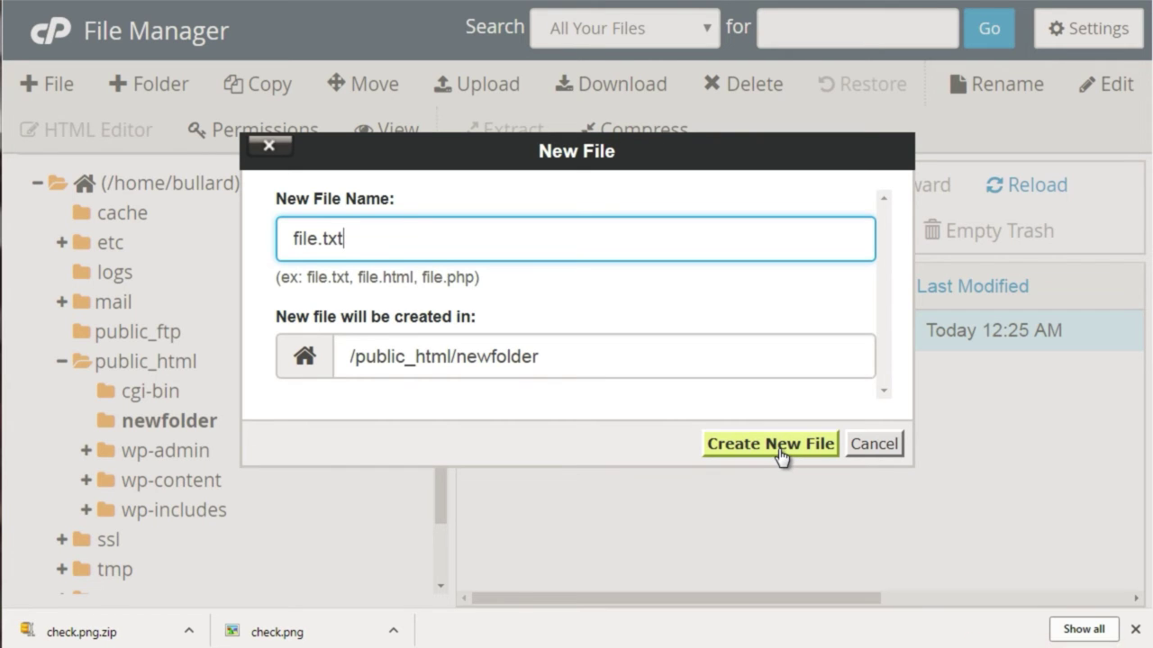
left_click(782, 458)
Open file.txt in the text editor
left_click(666, 367)
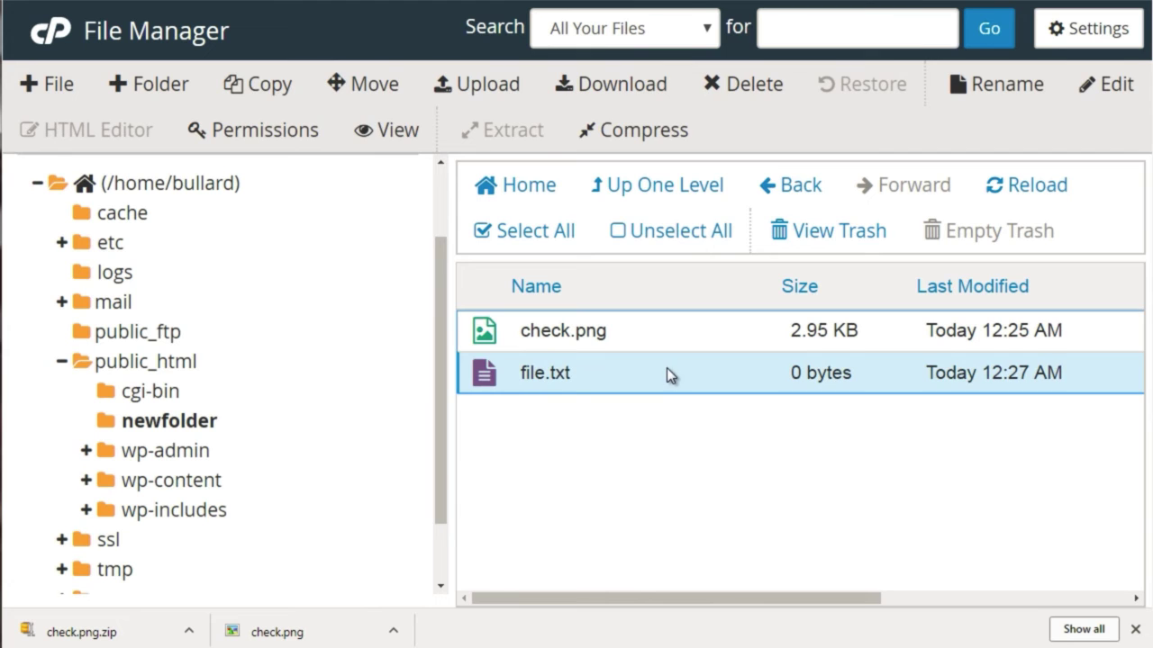
left_click(1124, 93)
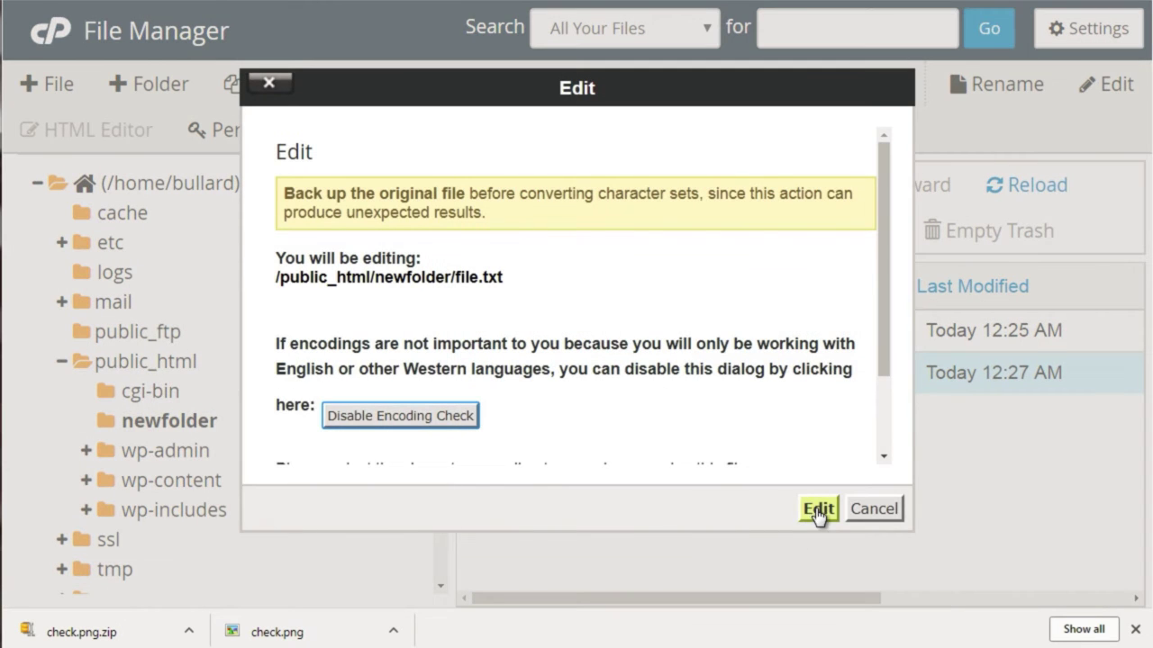
left_click(817, 509)
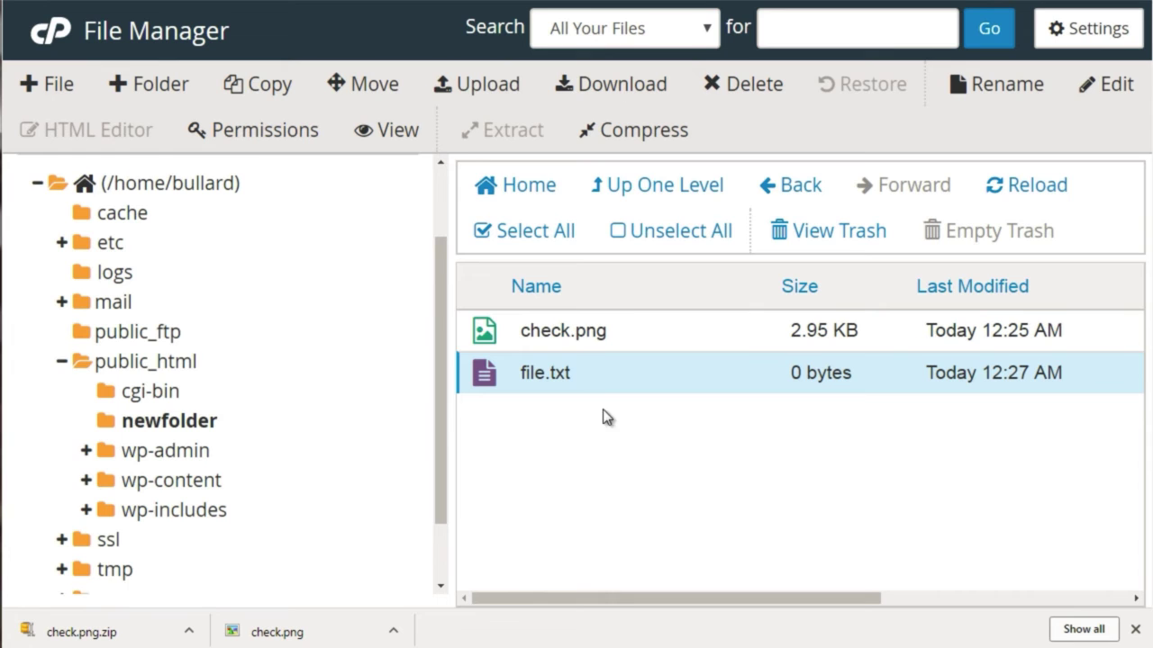
Create a new empty file named file.html in newfolder
left_click(61, 86)
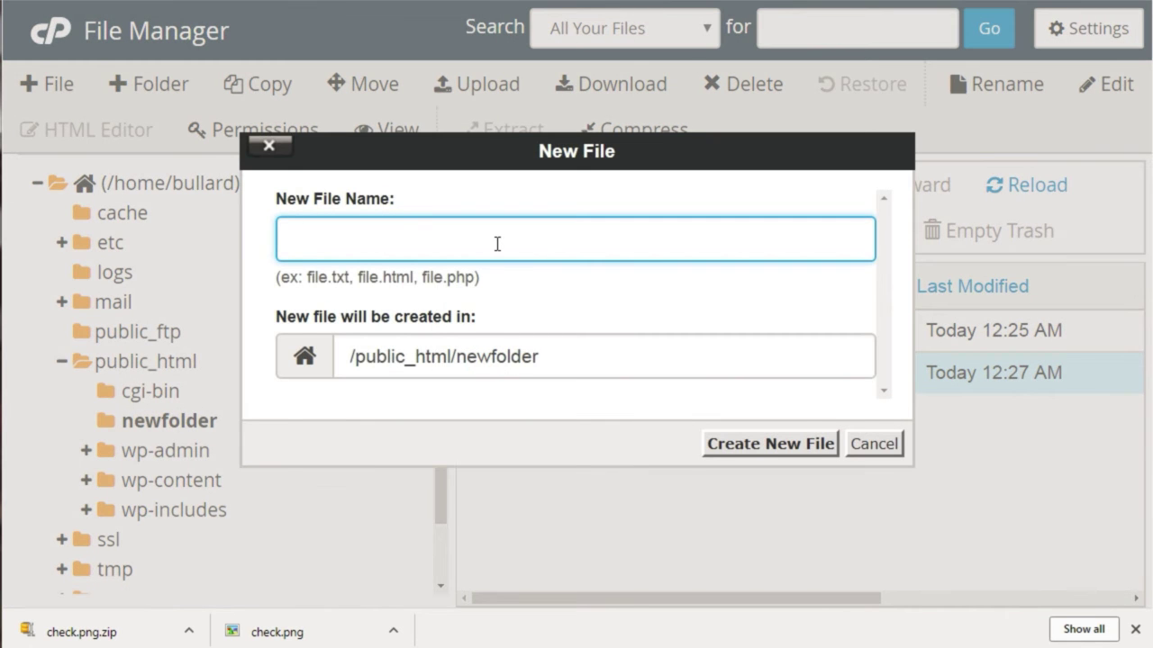
type("file.htm")
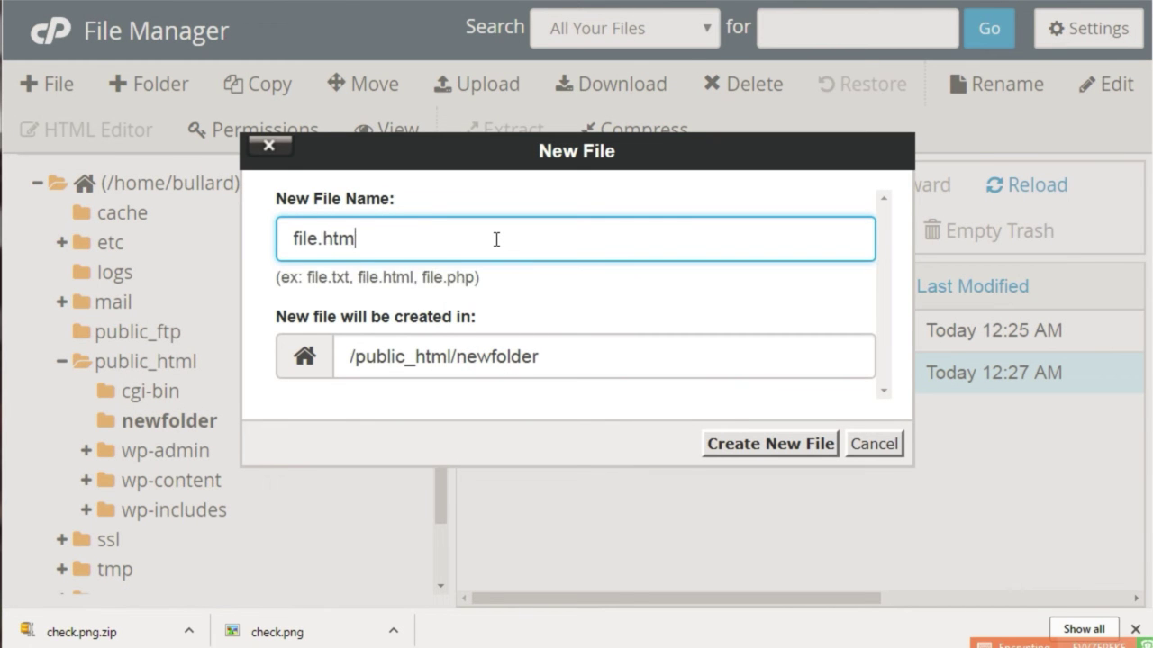
type("l")
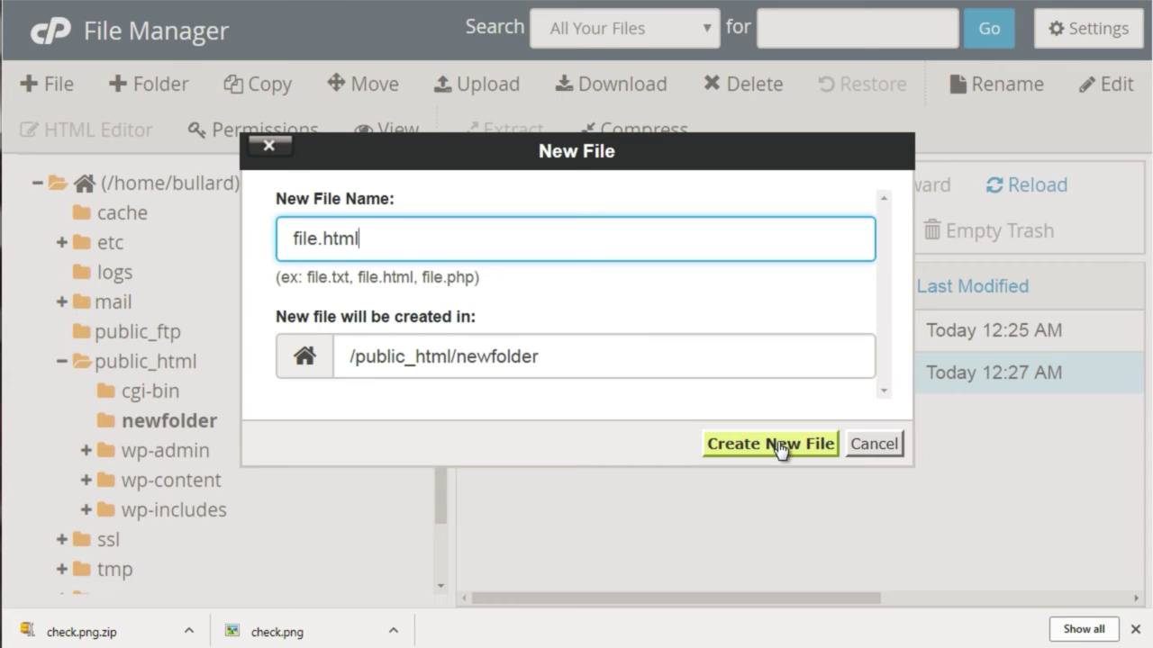
left_click(770, 444)
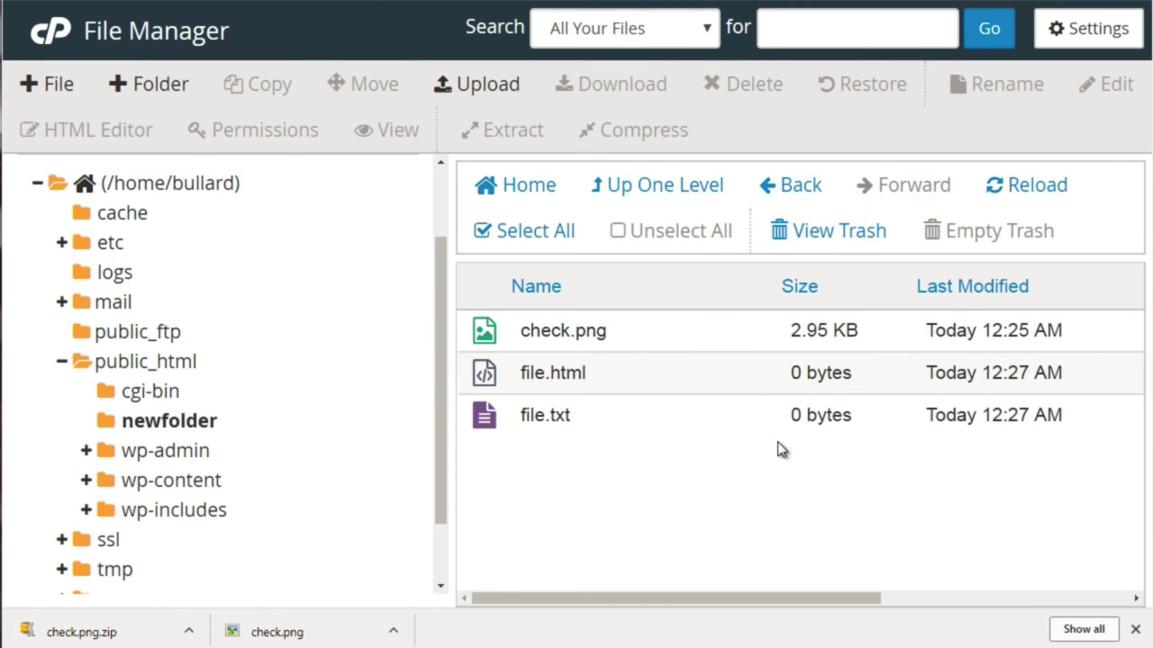
Open file.html in the HTML Editor and click into its empty page body
left_click(754, 392)
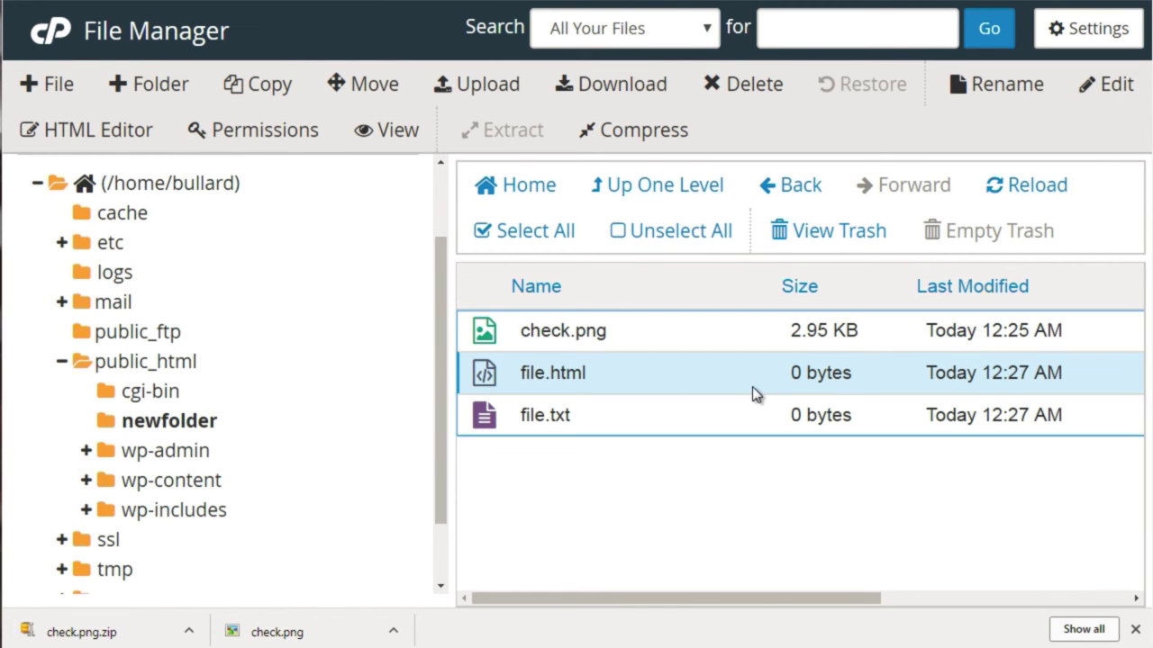
left_click(142, 130)
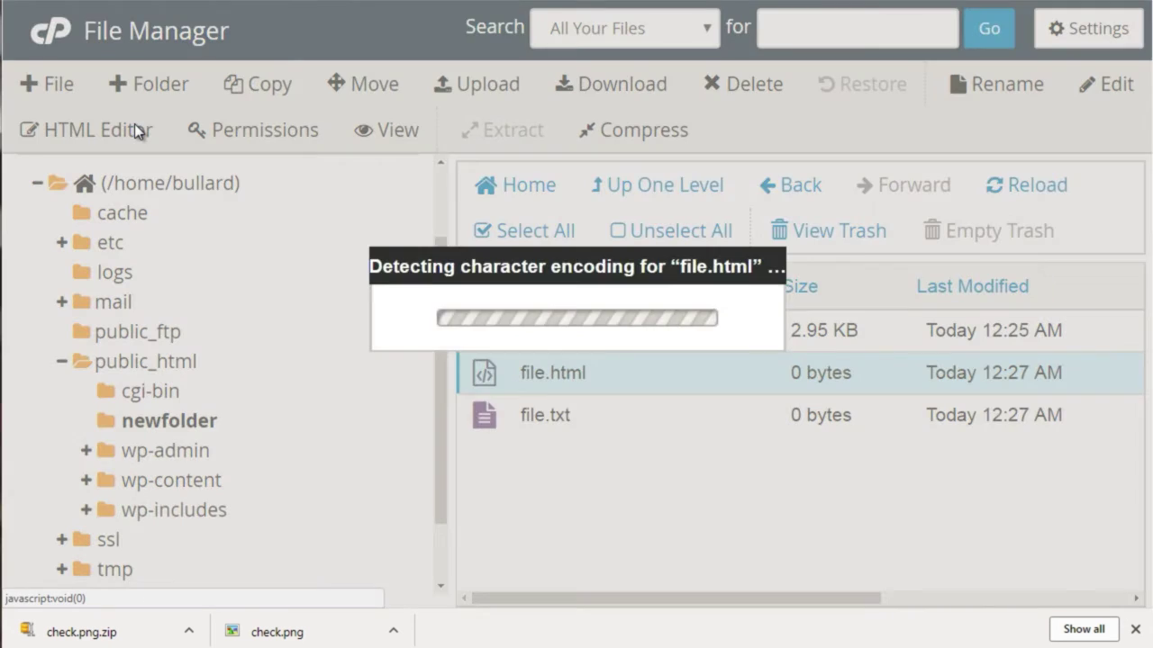
left_click(818, 506)
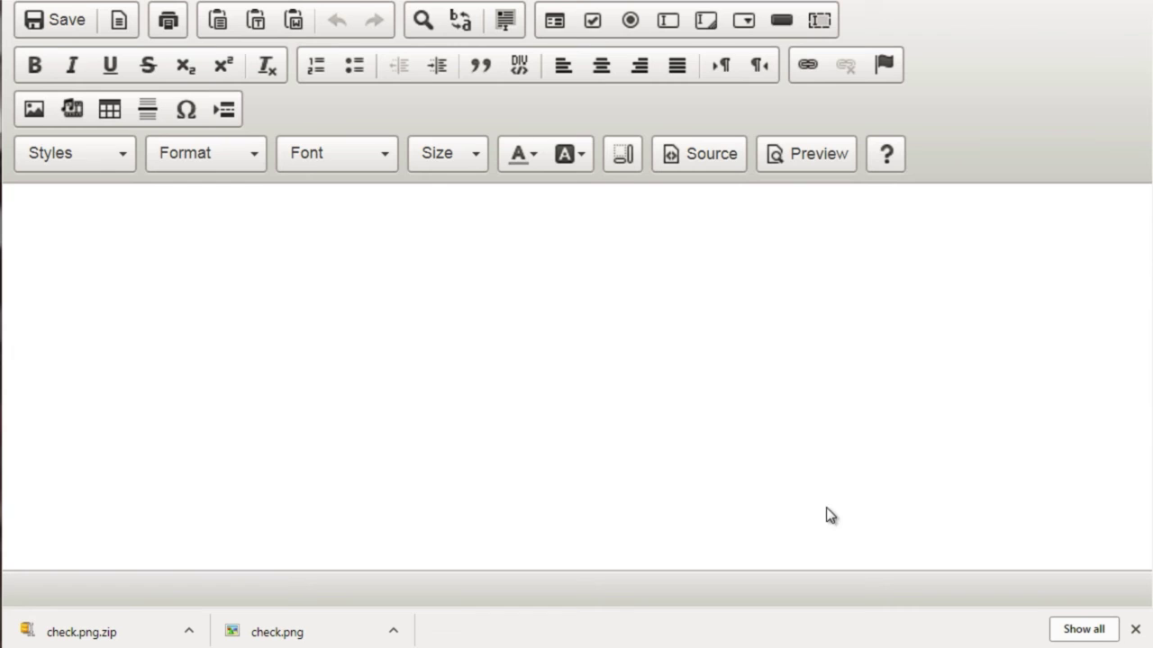
left_click(427, 314)
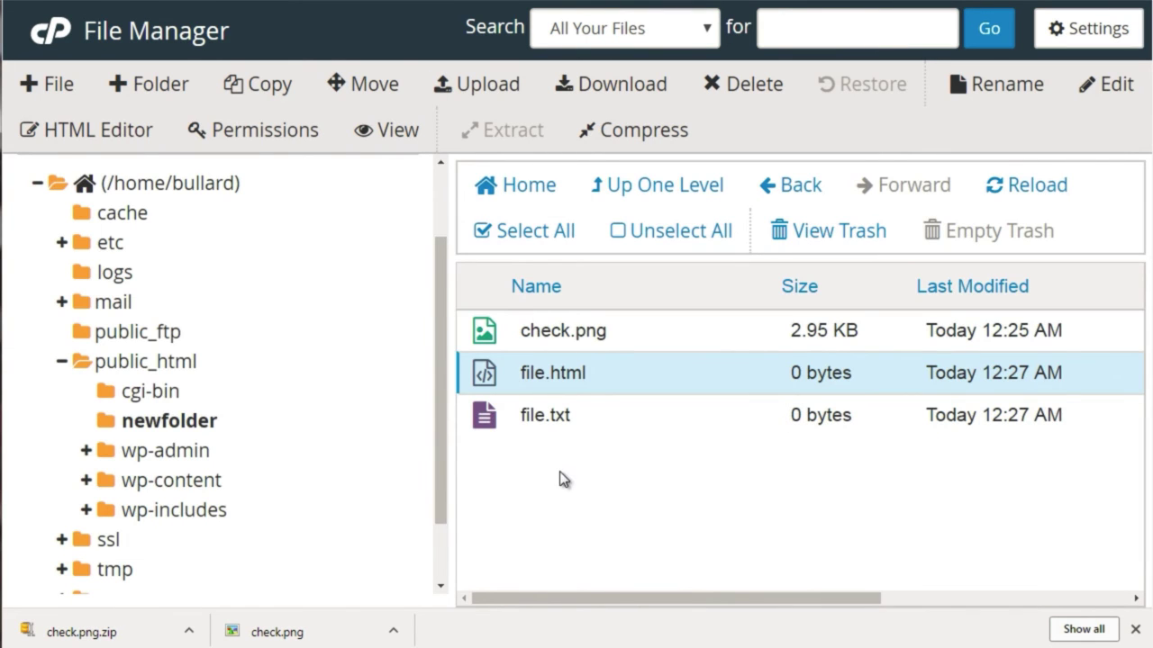
left_click(301, 130)
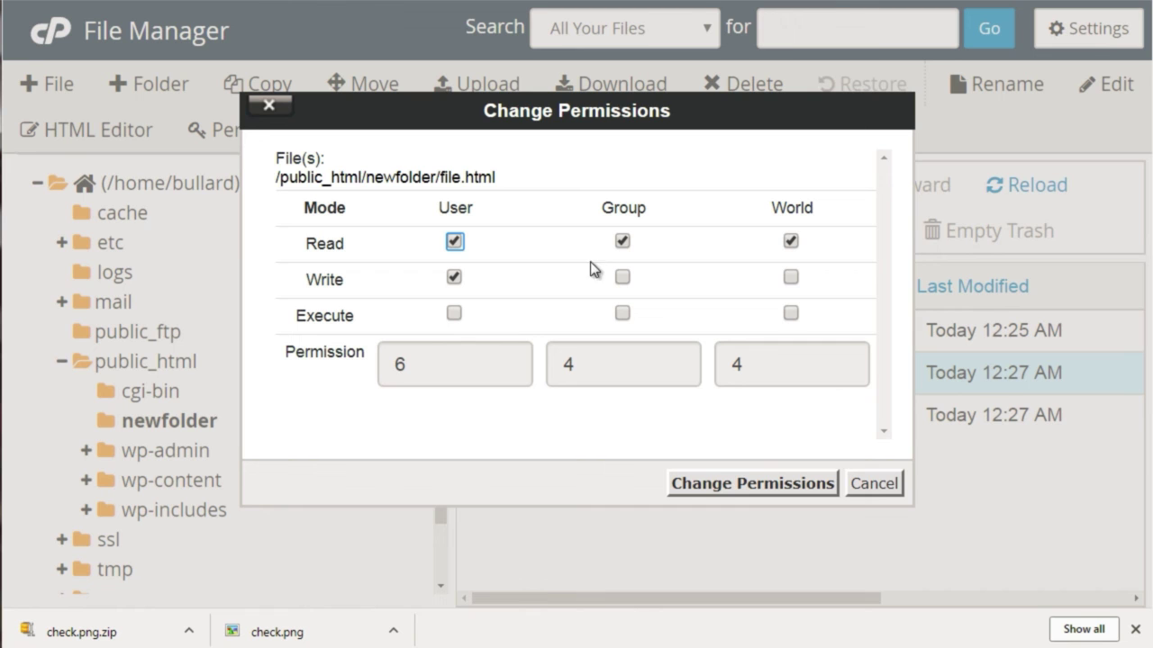
left_click(870, 486)
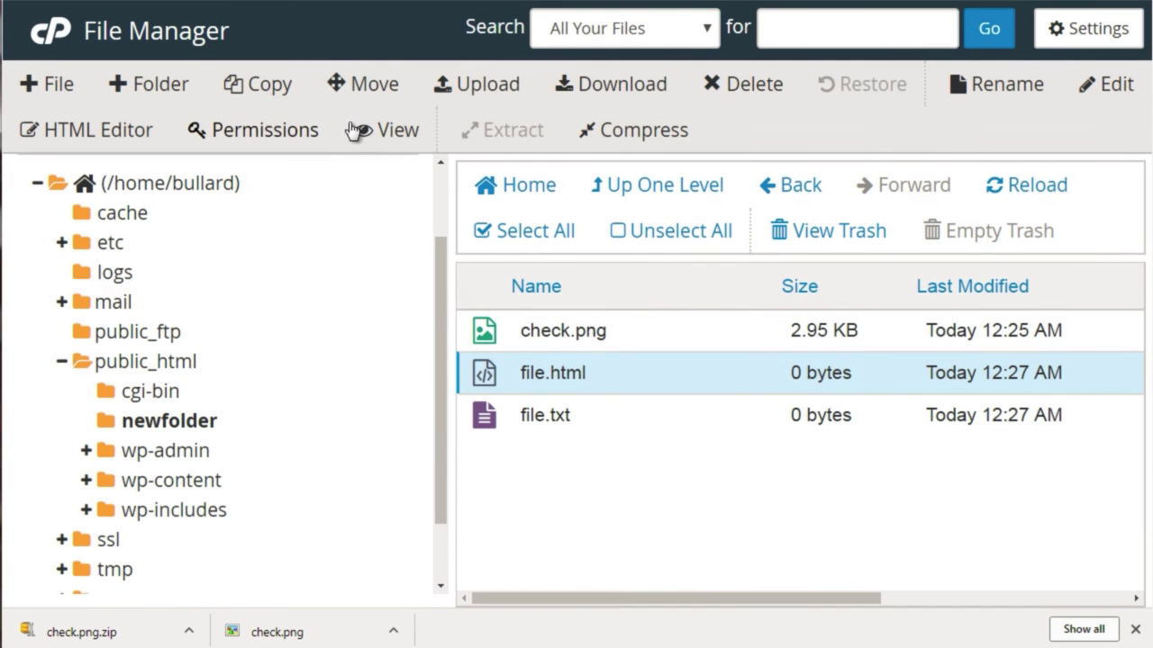